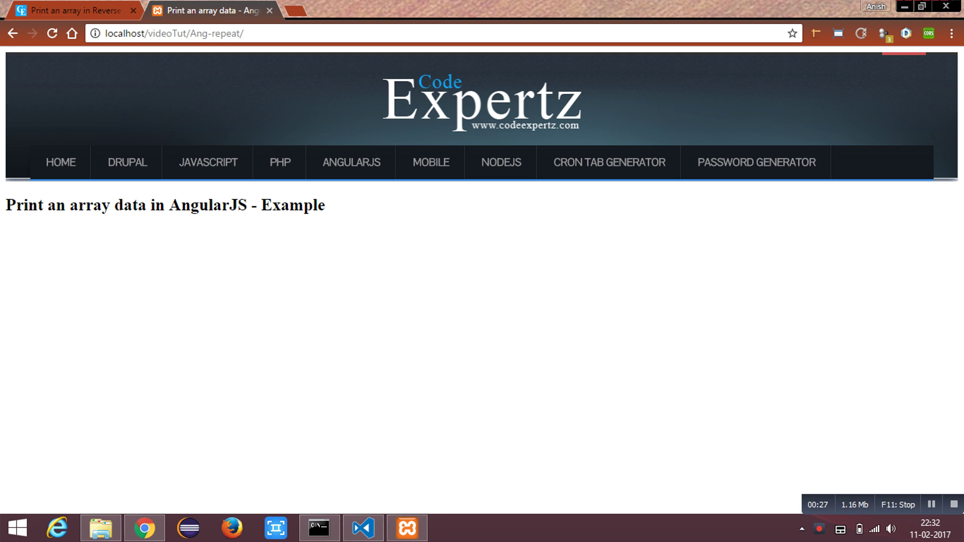
In index.html, highlight the script block, the whole file, then the title and AngularJS library lines.
click(363, 528)
click(122, 383)
drag(122, 384, 94, 249)
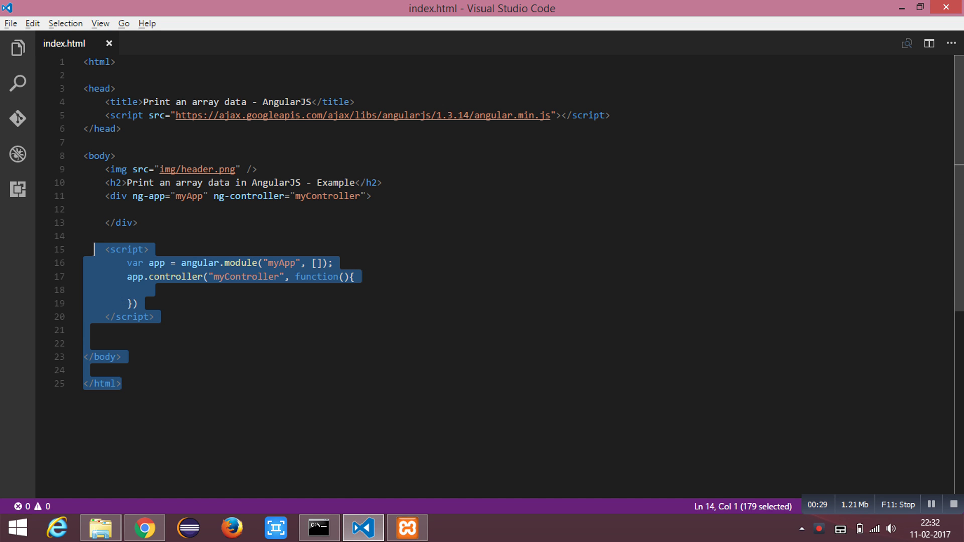
key(ctrl+a)
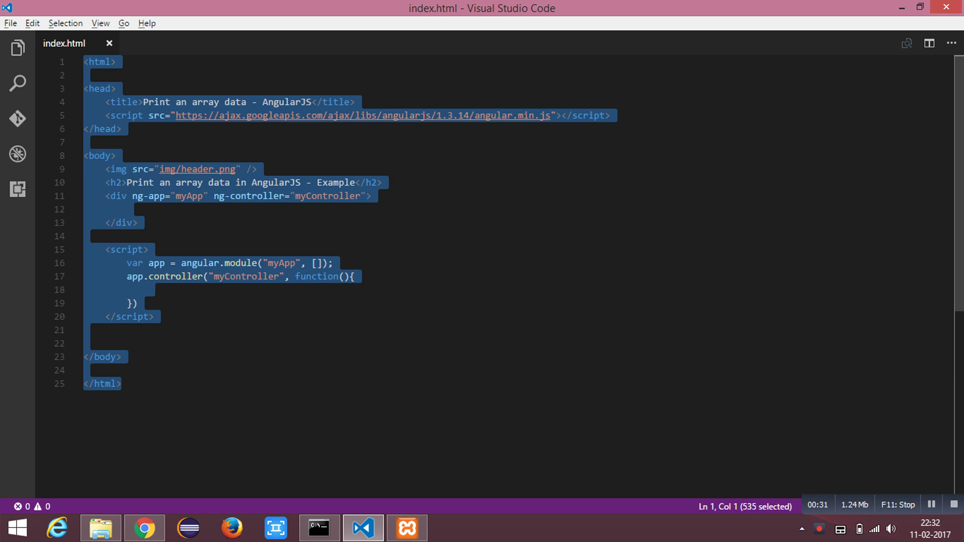
click(226, 370)
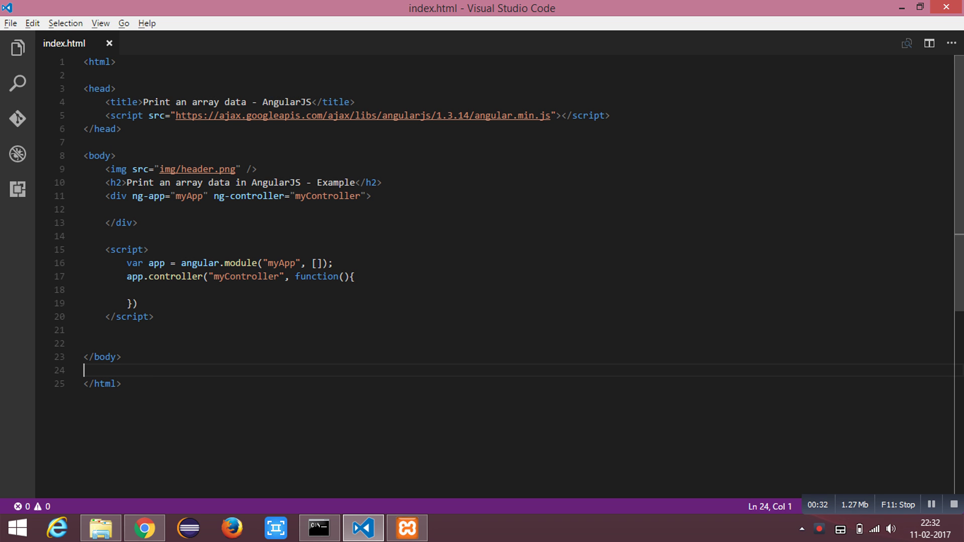
drag(106, 102, 610, 115)
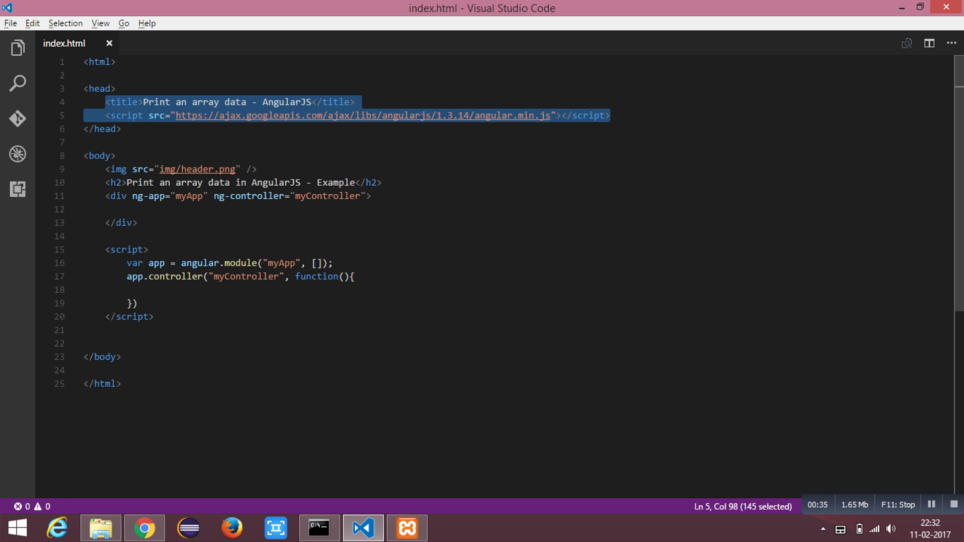
Highlight the module and controller lines and the words angular, controller, myApp and ng-app.
click(173, 303)
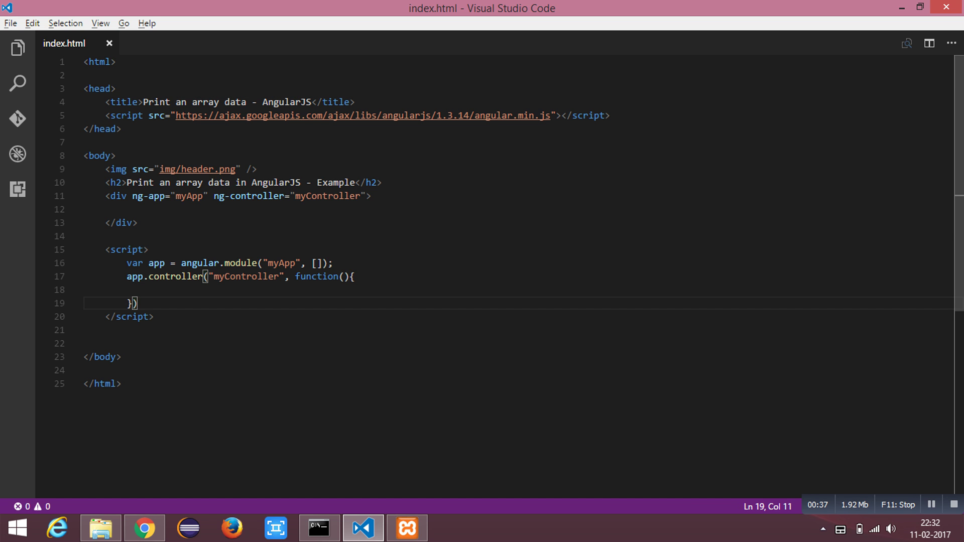
key(shift+Up)
key(shift+Up)
key(shift+Up)
key(shift+Home)
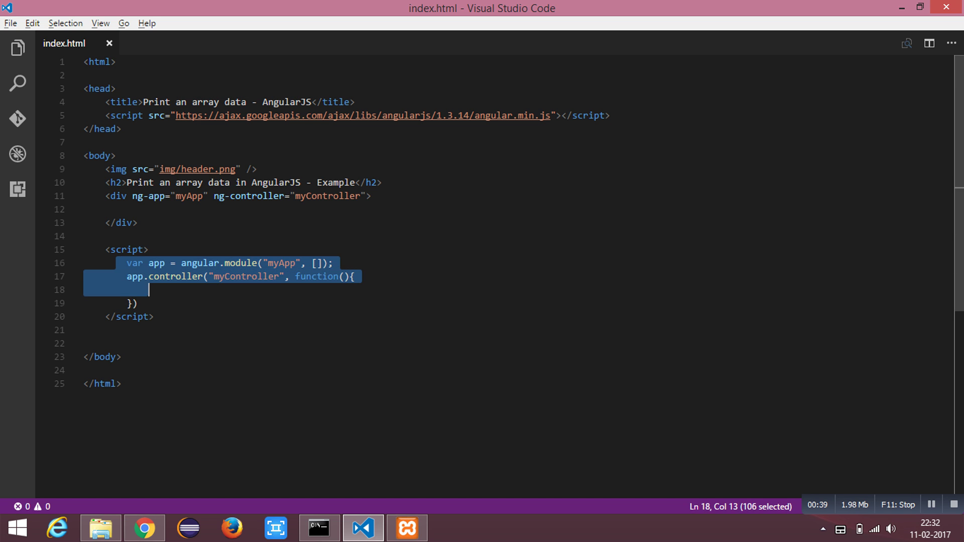
double_click(200, 263)
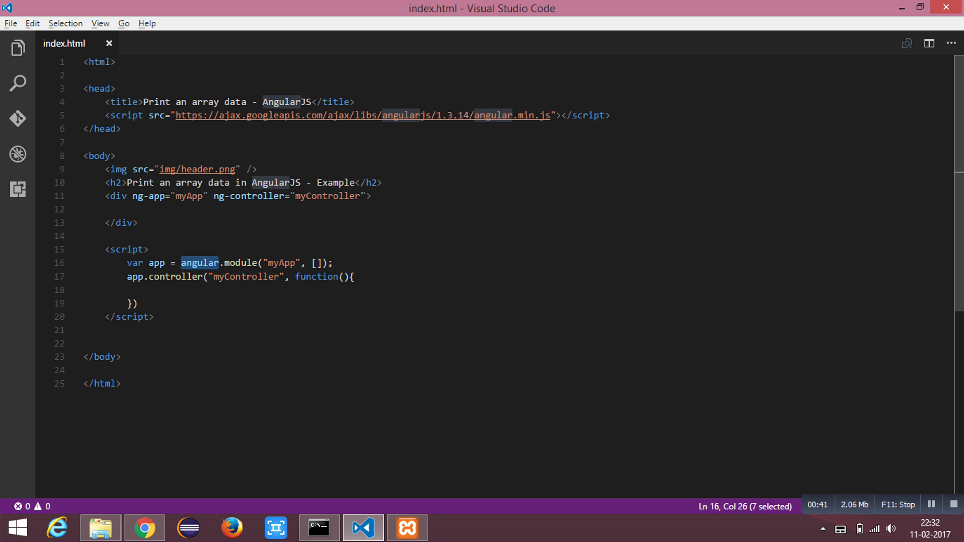
double_click(174, 277)
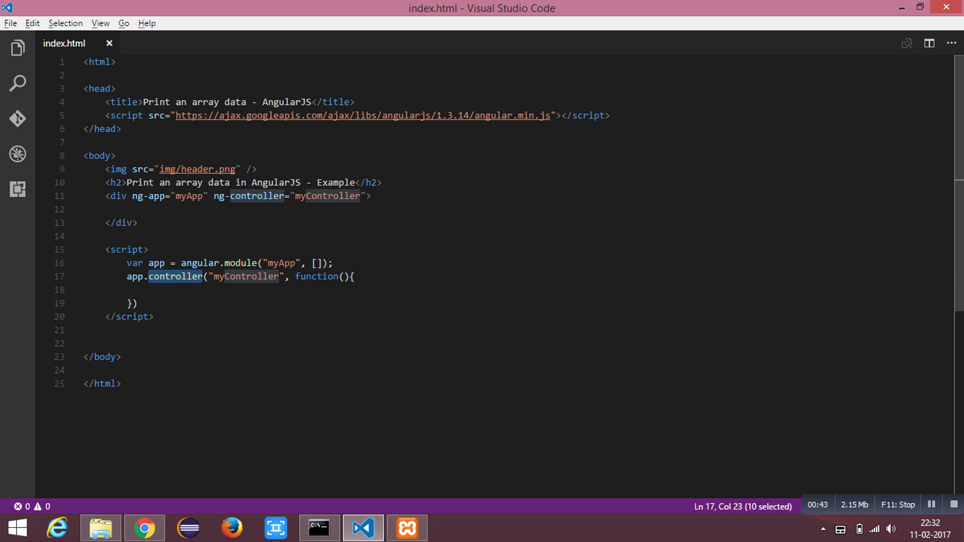
double_click(188, 196)
double_click(148, 196)
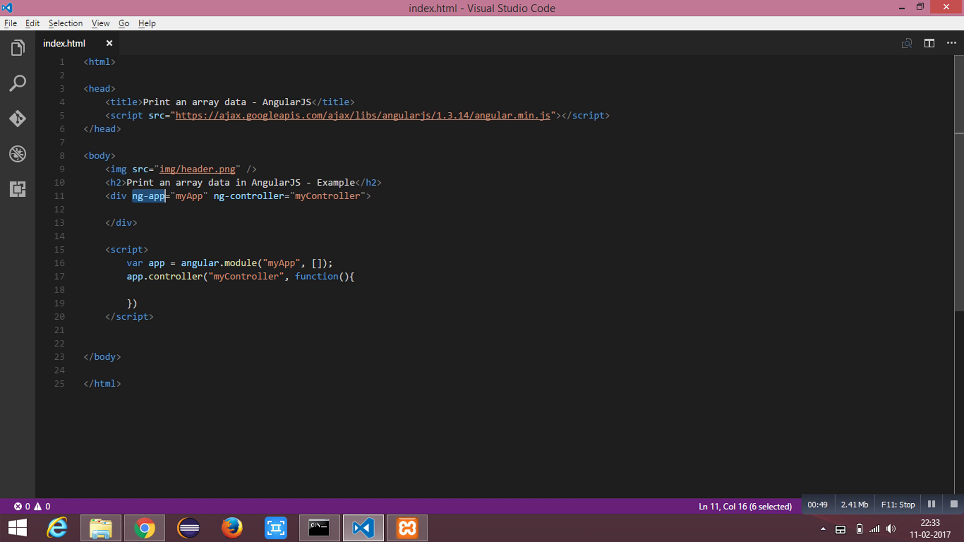
key(Down)
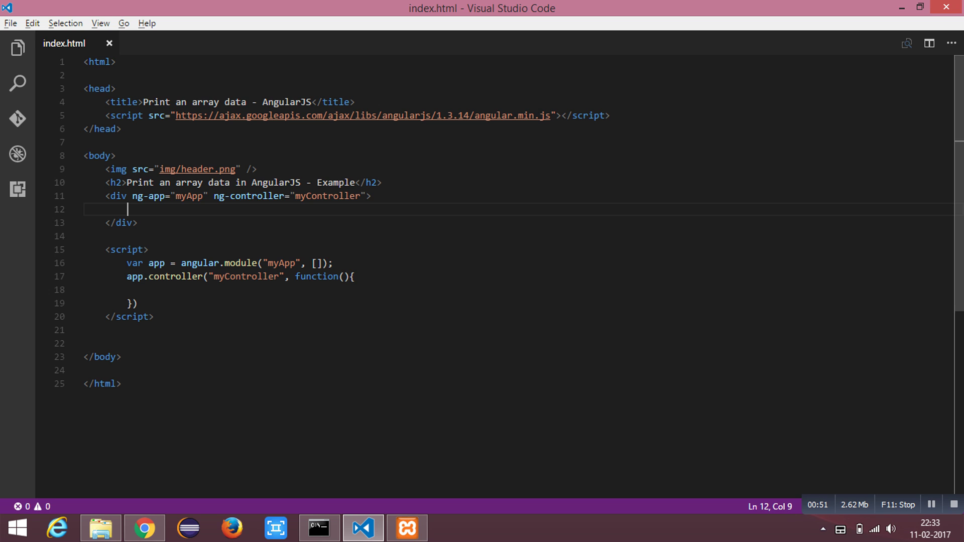
key(Down)
key(Down)
key(Down)
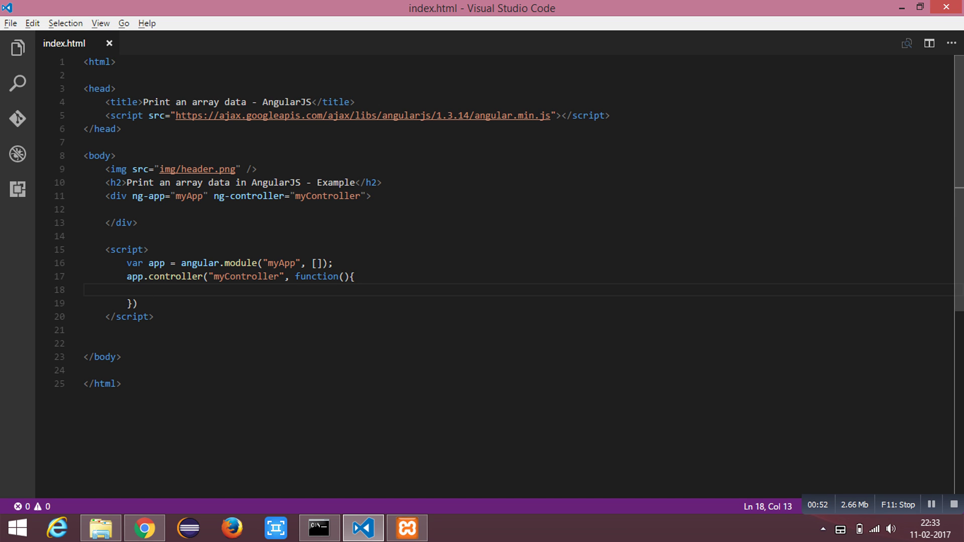
Declare $scope.items as an array and add a for(var i=0; i<5; i++) loop.
click(345, 276)
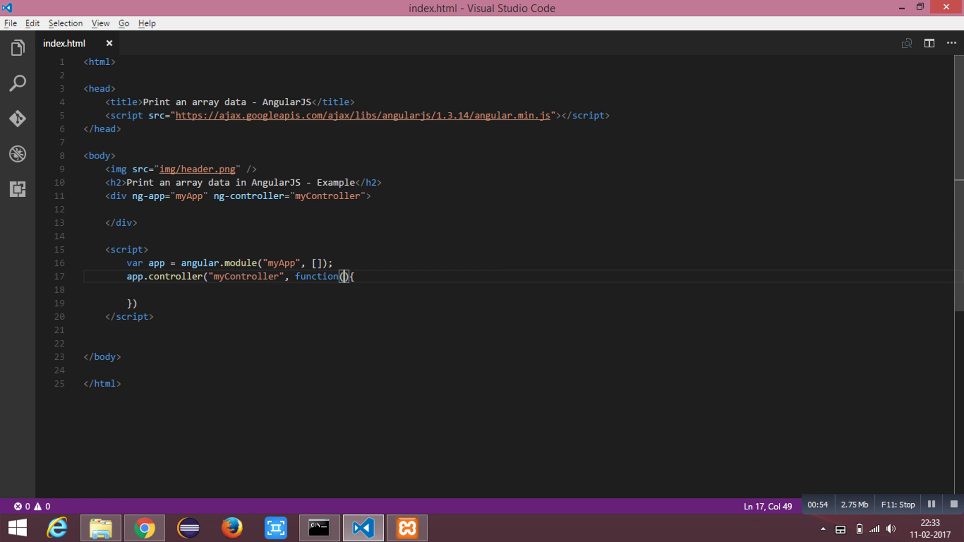
text($sc)
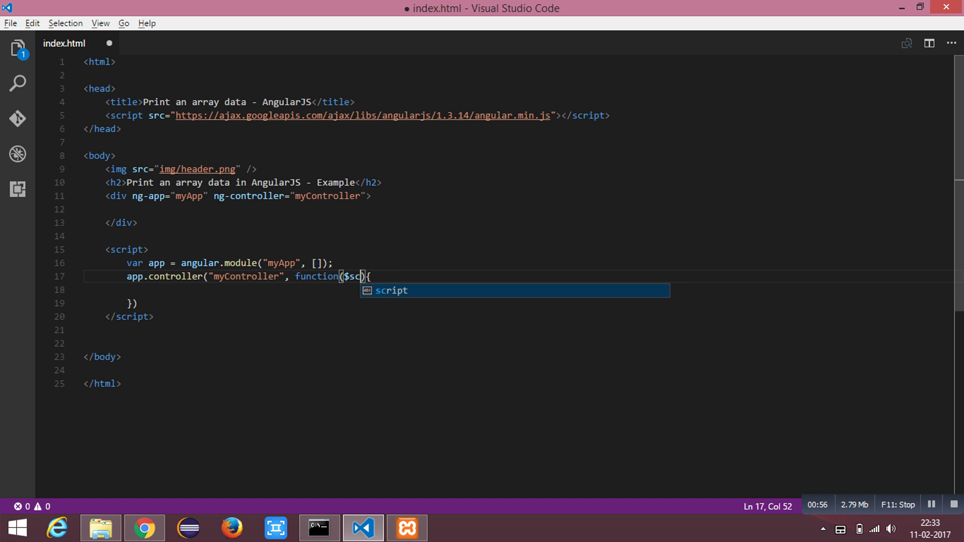
text(ope)
key(Down)
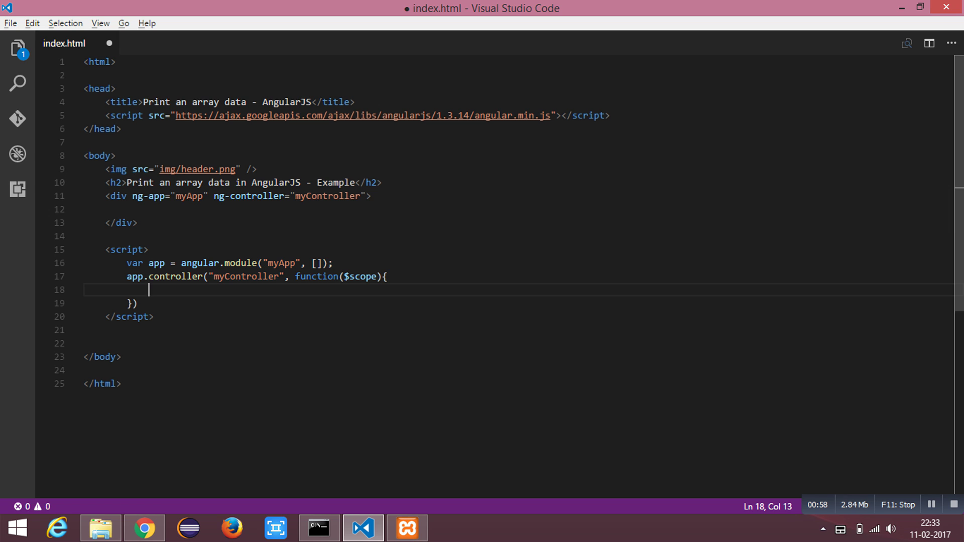
text($sco)
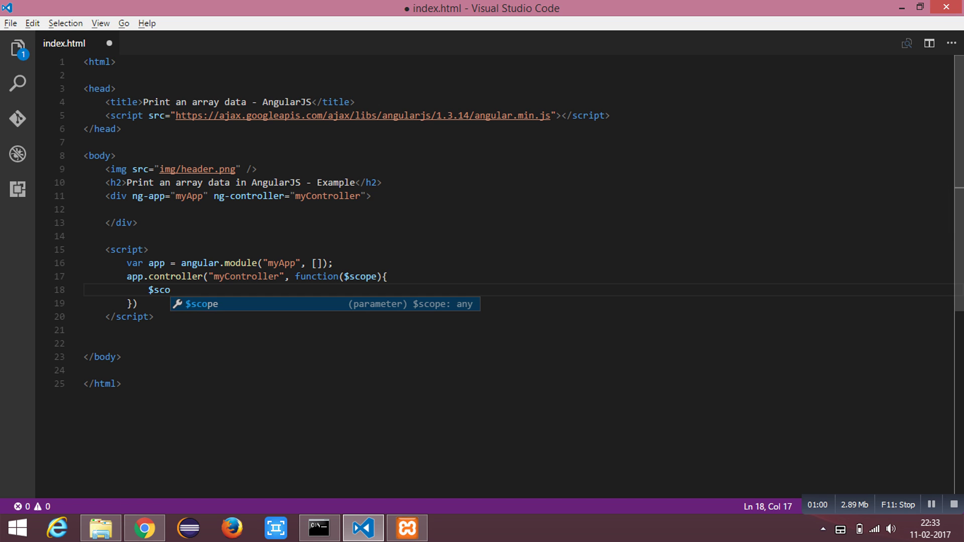
text(pe.t)
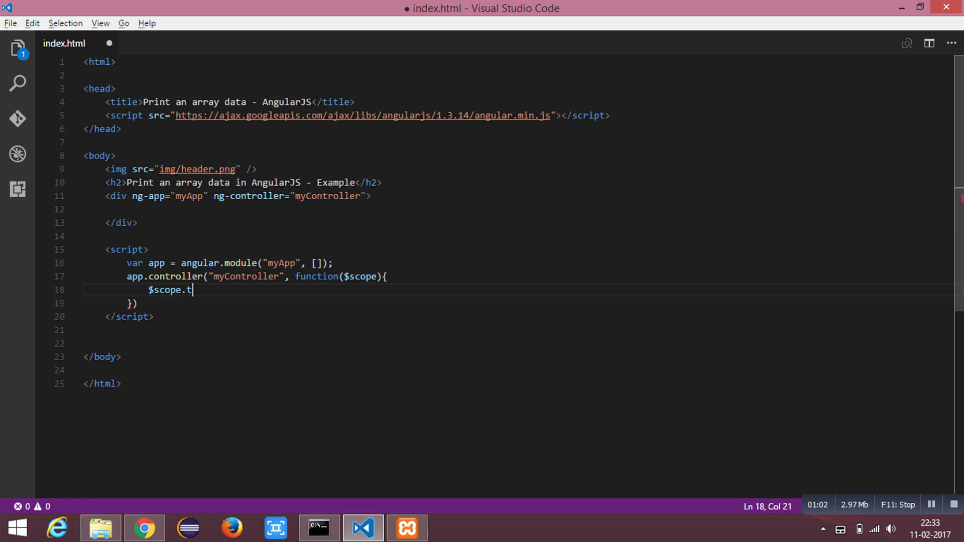
key(BackSpace)
text(i)
text(tems = )
text([];)
key(Return)
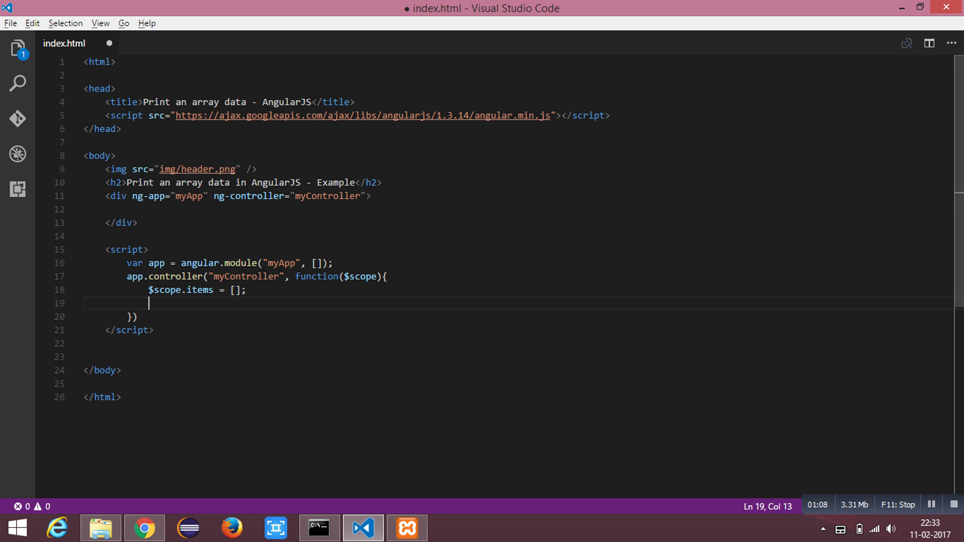
text(for)
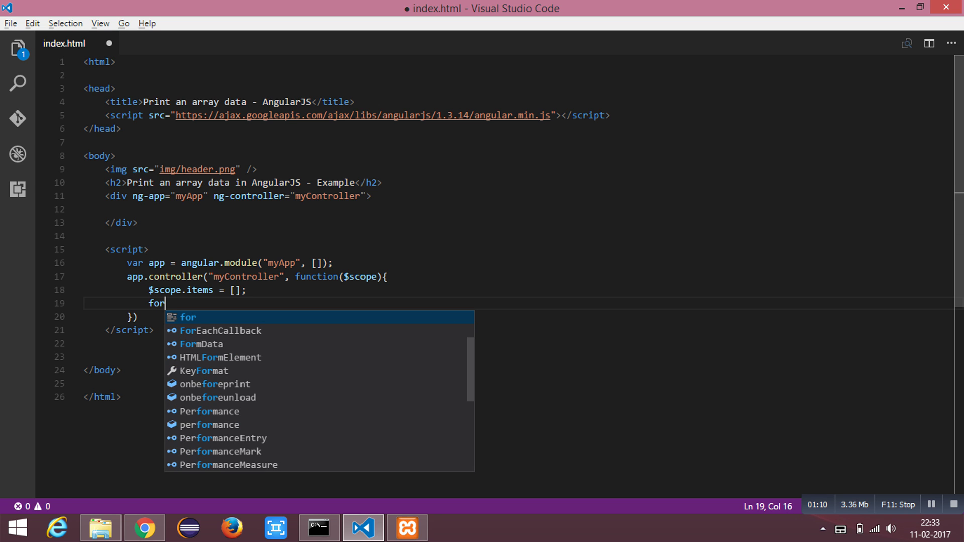
text(()
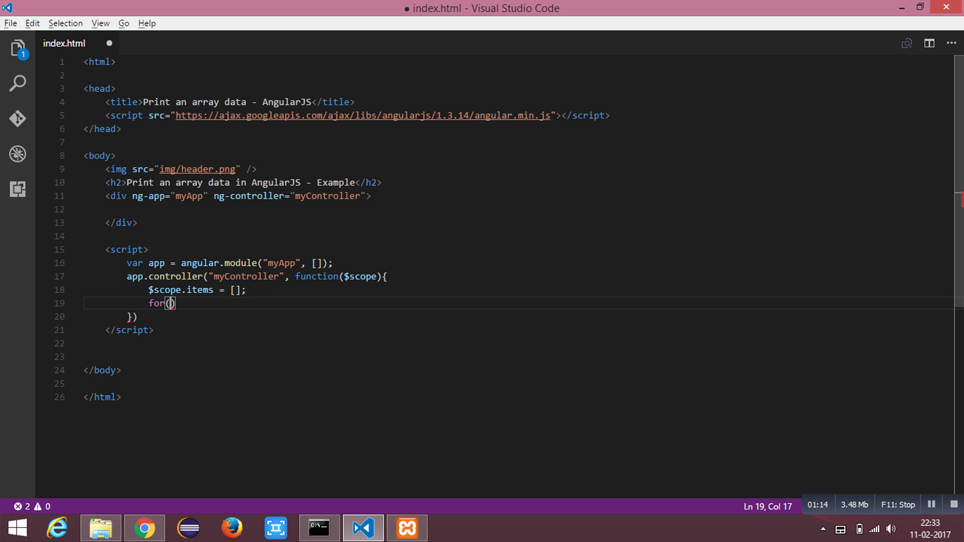
key(Right)
text({)
key(Return)
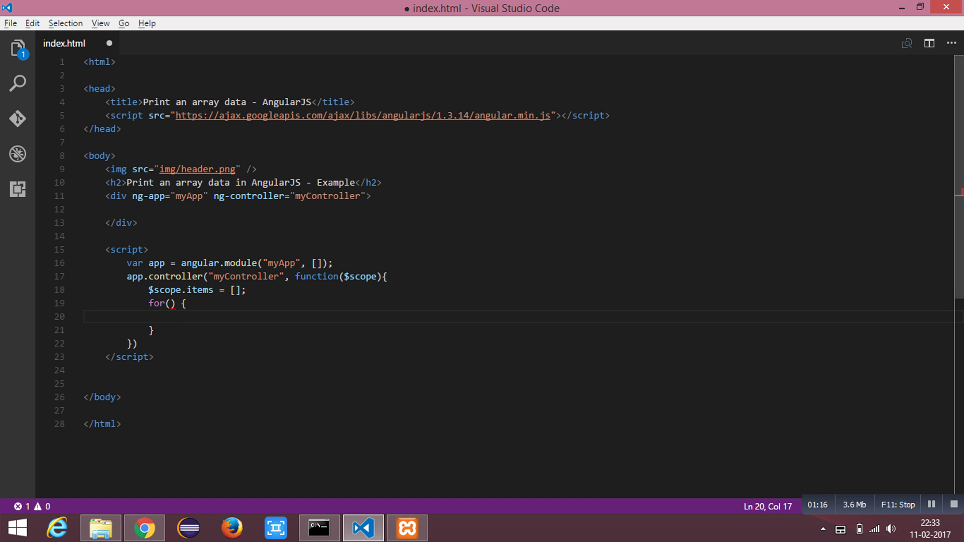
key(Up)
text(var )
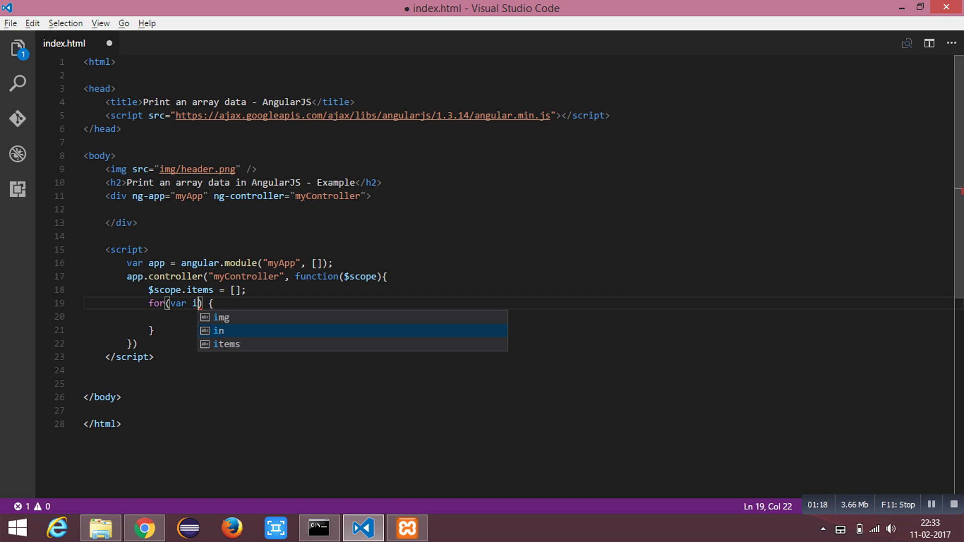
text(i=0)
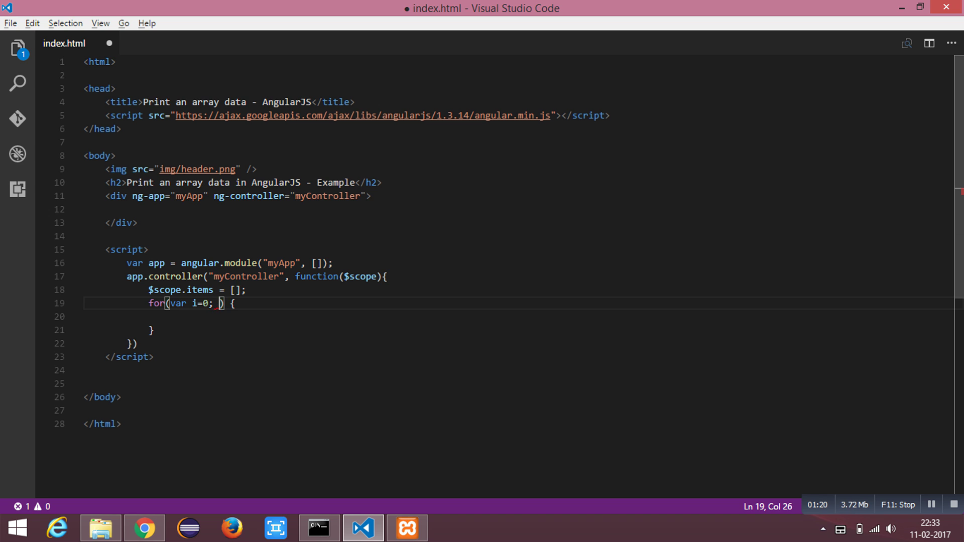
text(; i<)
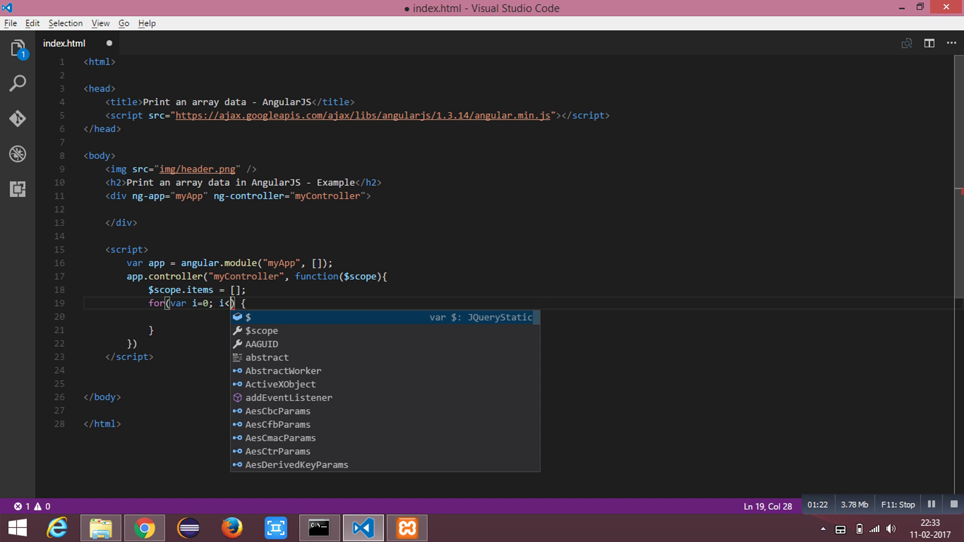
text(5; )
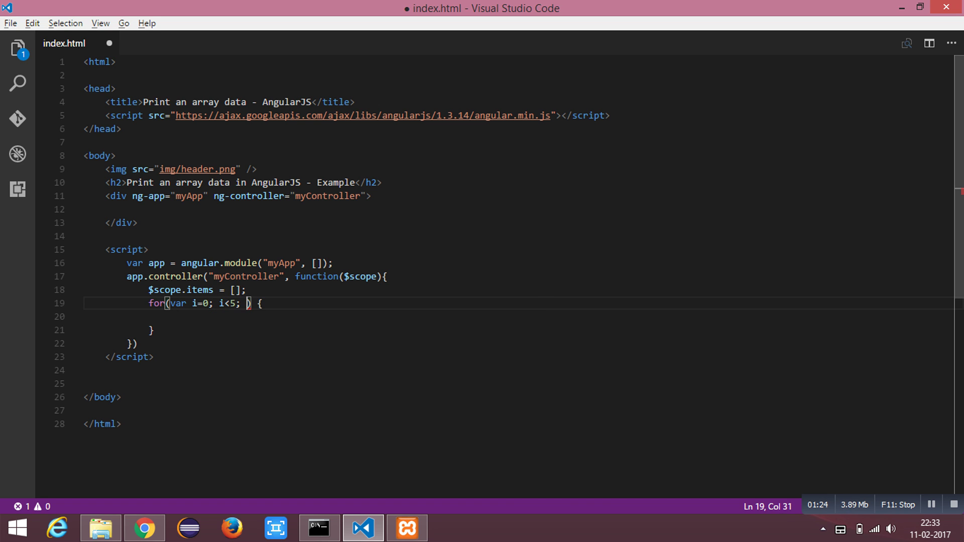
text(i++)
key(Down)
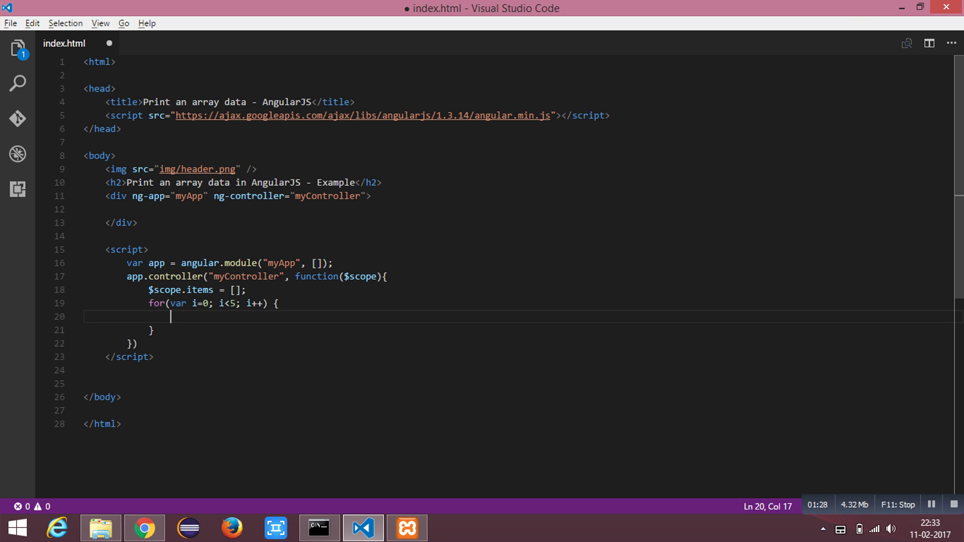
Put $scope.items.push('item - ' + i); inside the loop body and save index.html.
key(Up)
key(Up)
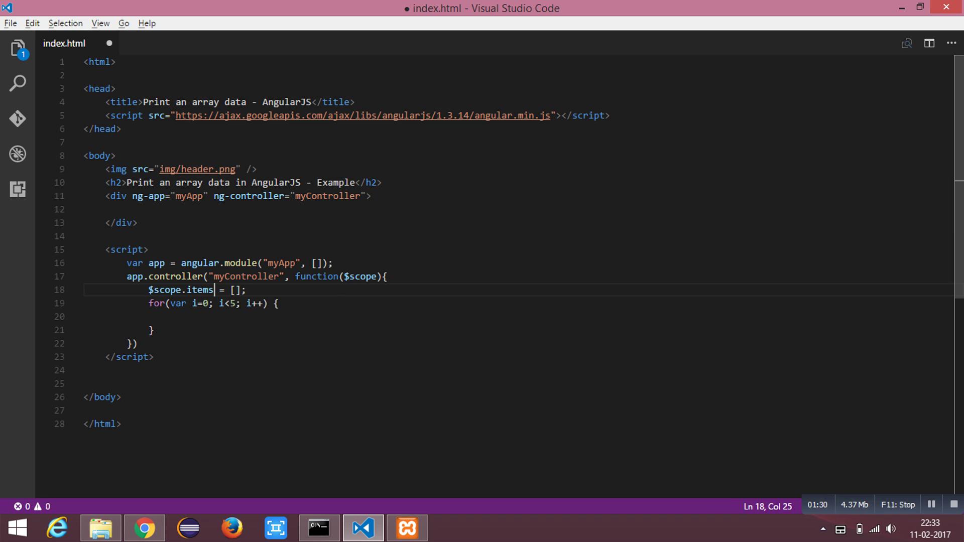
key(ctrl+shift+Left)
key(ctrl+shift+Left)
key(ctrl+shift+Left)
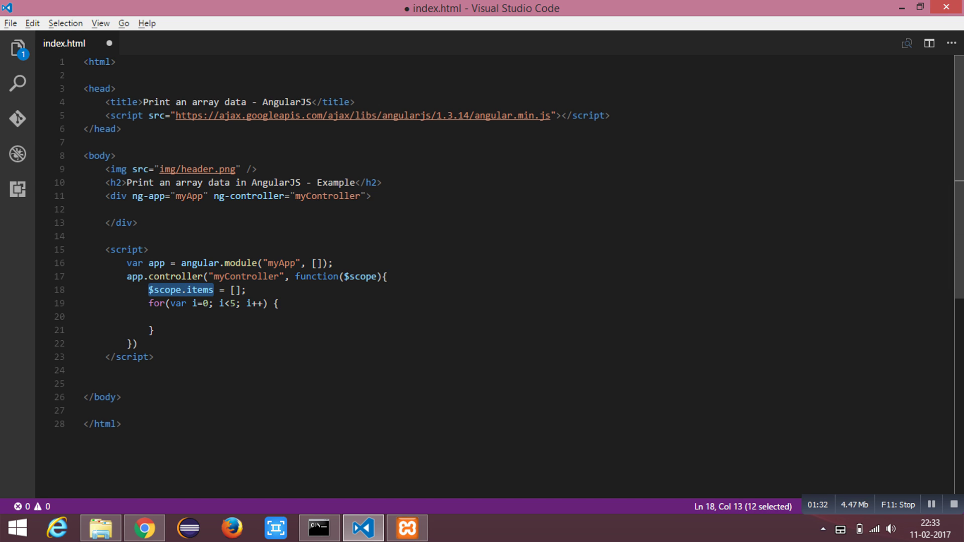
key(ctrl+c)
key(Down)
key(Down)
key(Tab)
key(ctrl+v)
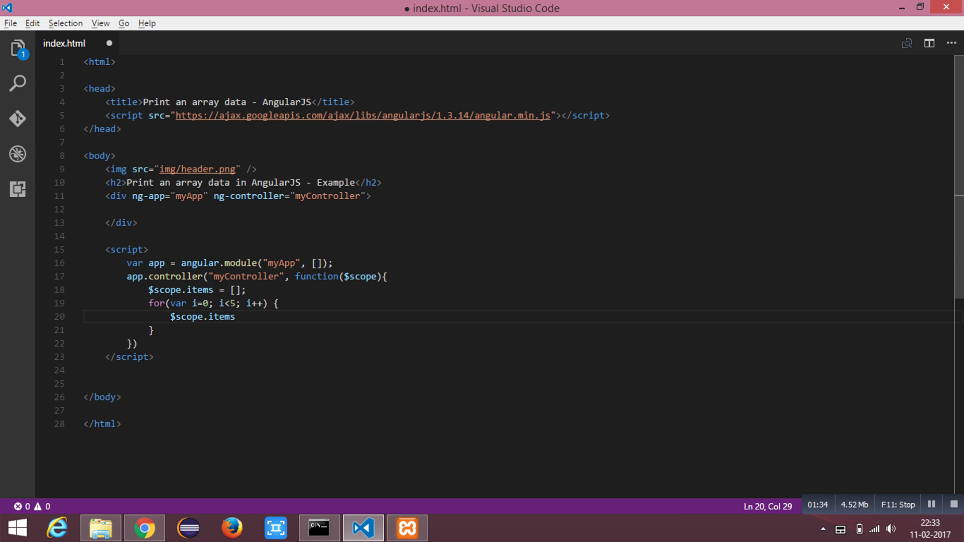
text(.)
text(push)
text(()
text(i)
key(Right)
text(;)
key(Left)
key(Left)
key(Left)
text(')
text(item')
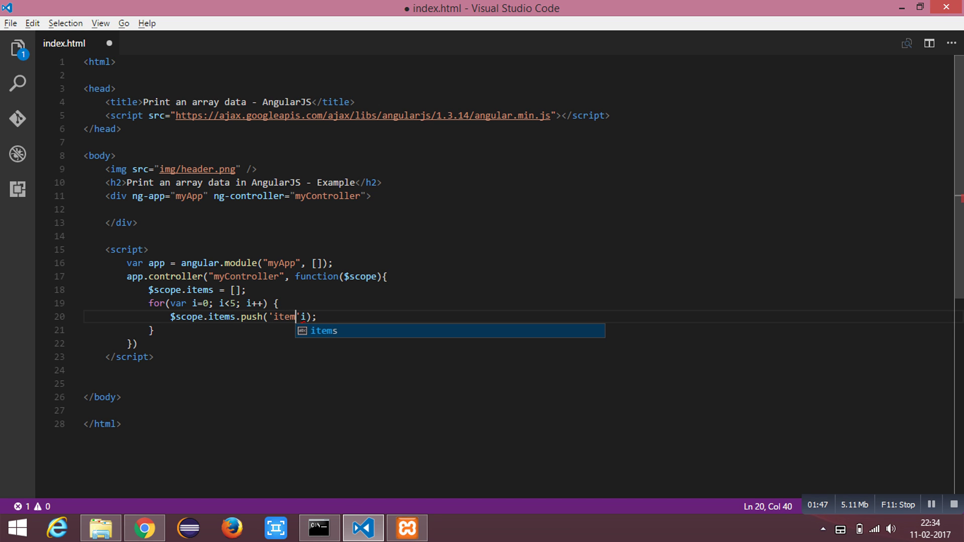
text( - ' +)
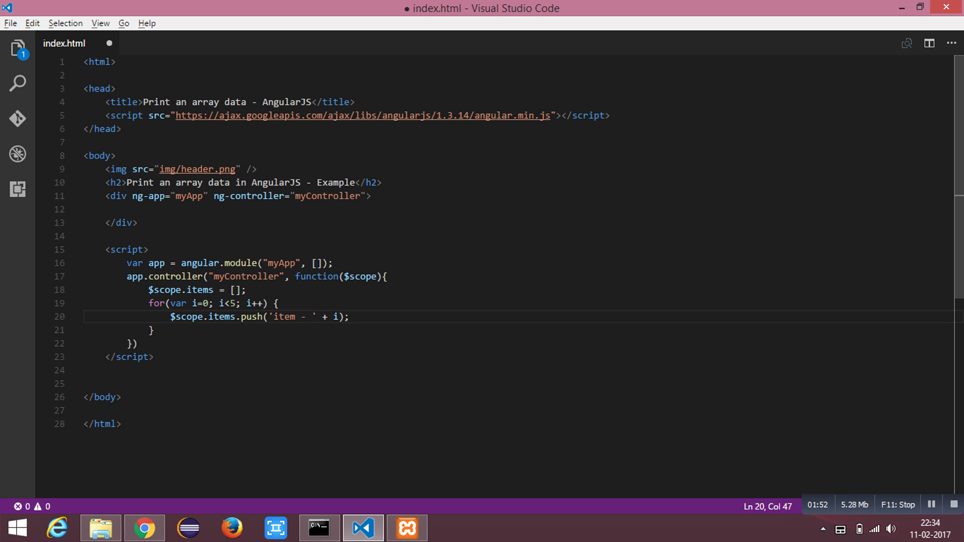
key(ctrl+s)
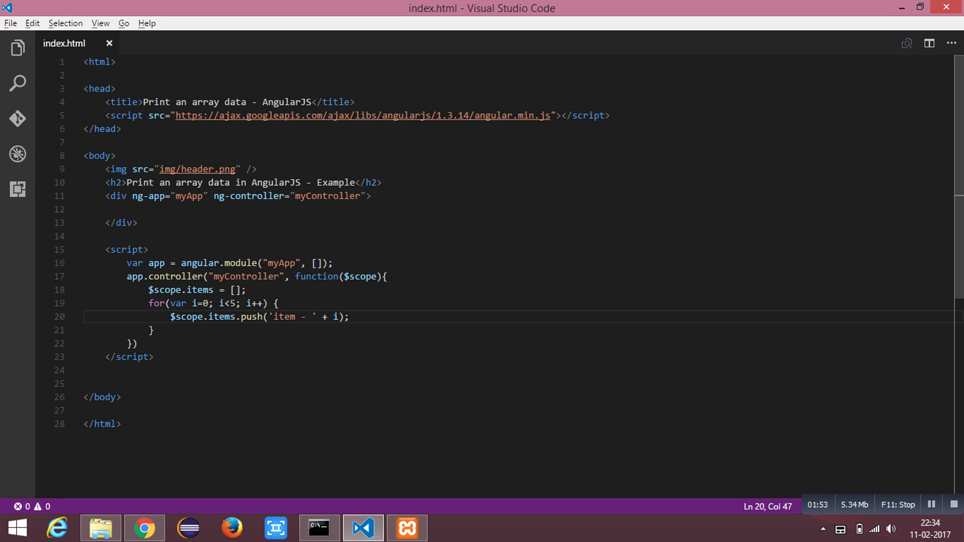
Add an li with ng-repeat="item in items" containing {{item}} inside the app div.
click(301, 209)
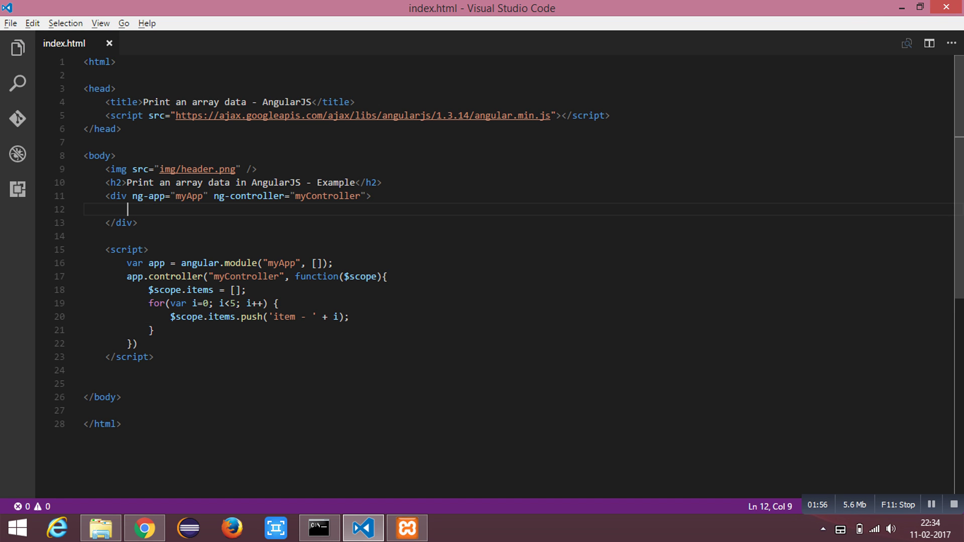
key(Tab)
text(<>)
key(Left)
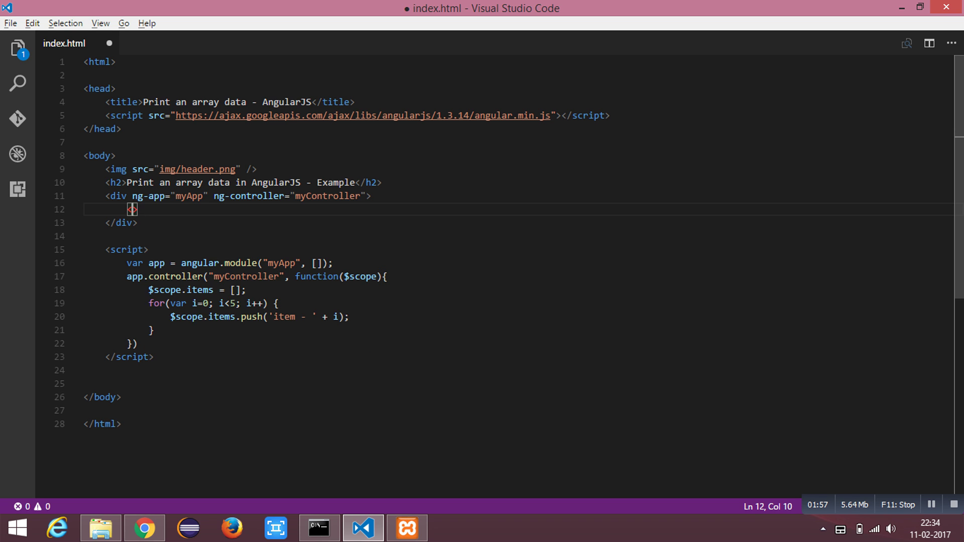
text(li ng)
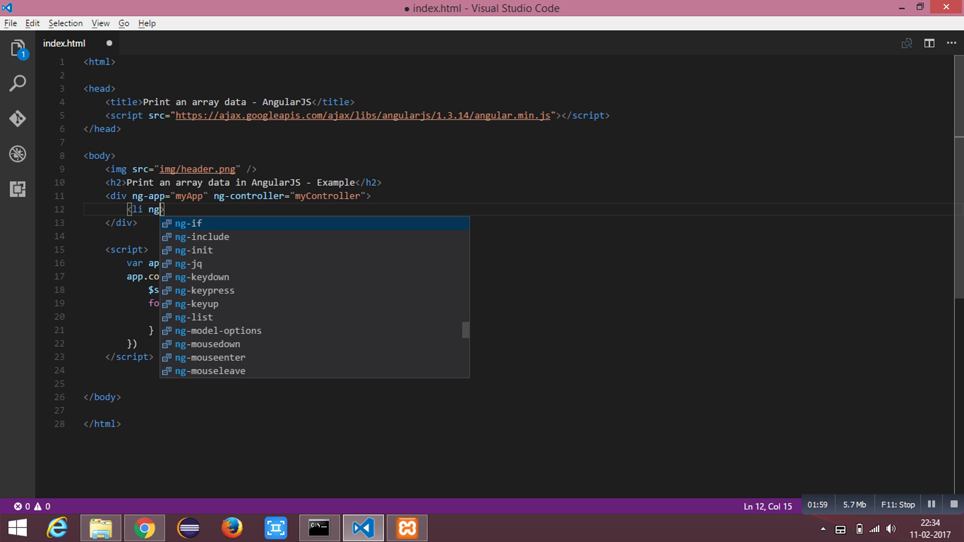
text(-re)
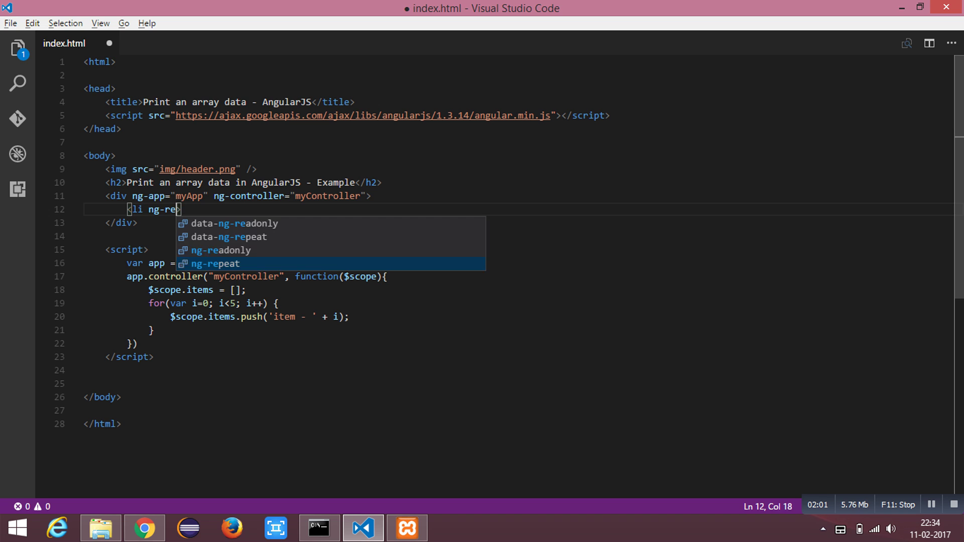
text(peat)
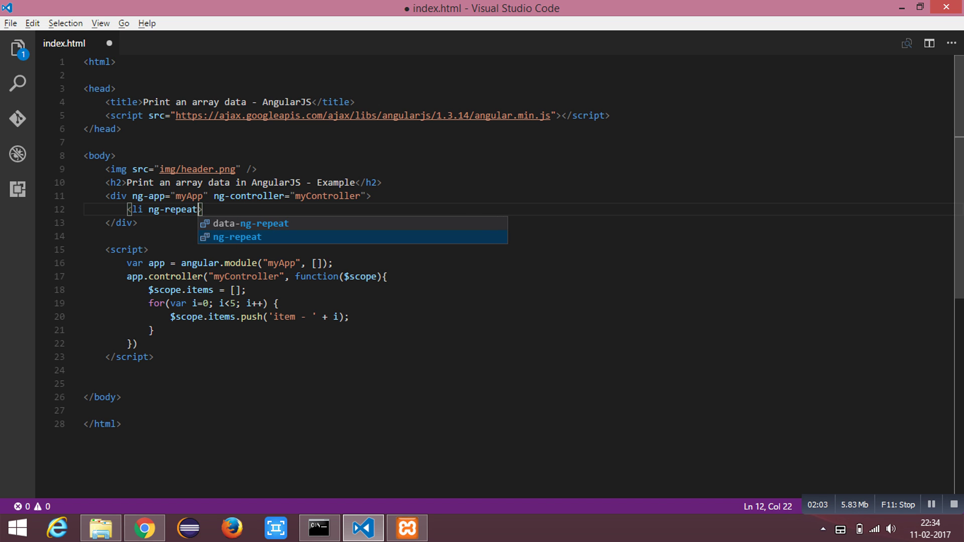
text(=")
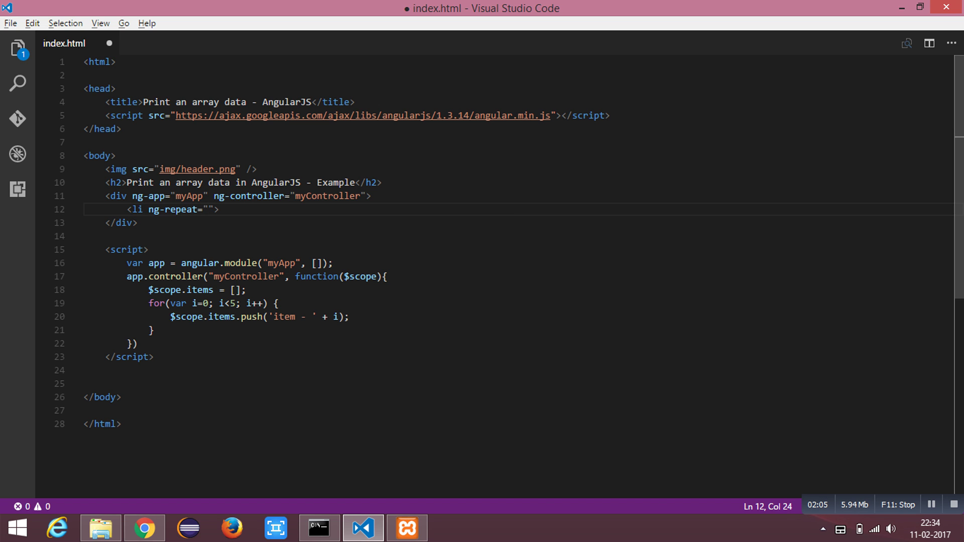
text(item in )
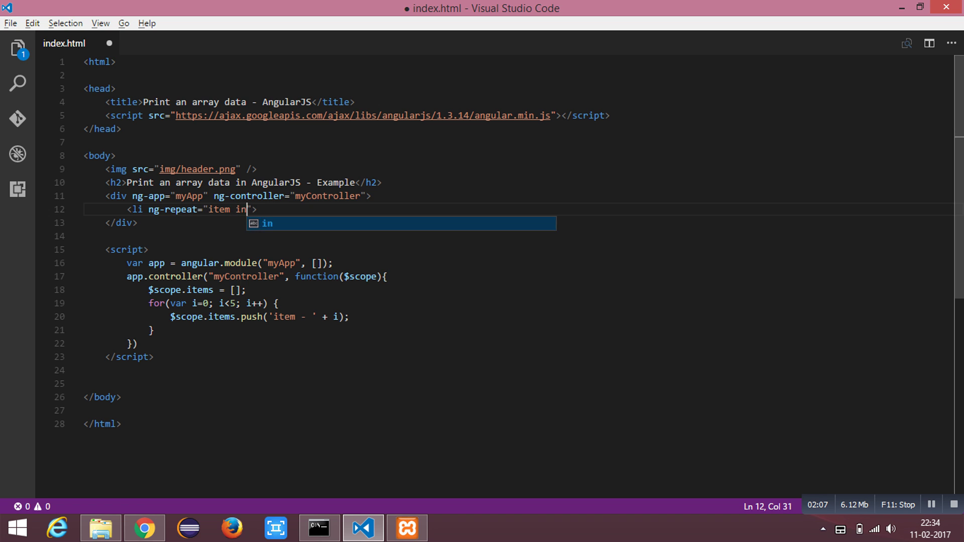
text(items)
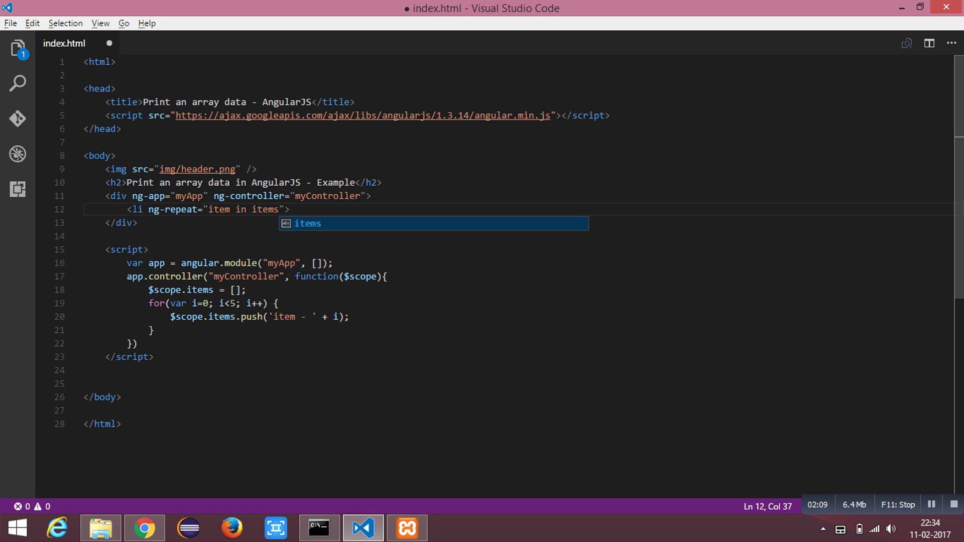
key(Right)
key(Return)
key(Return)
text(<)
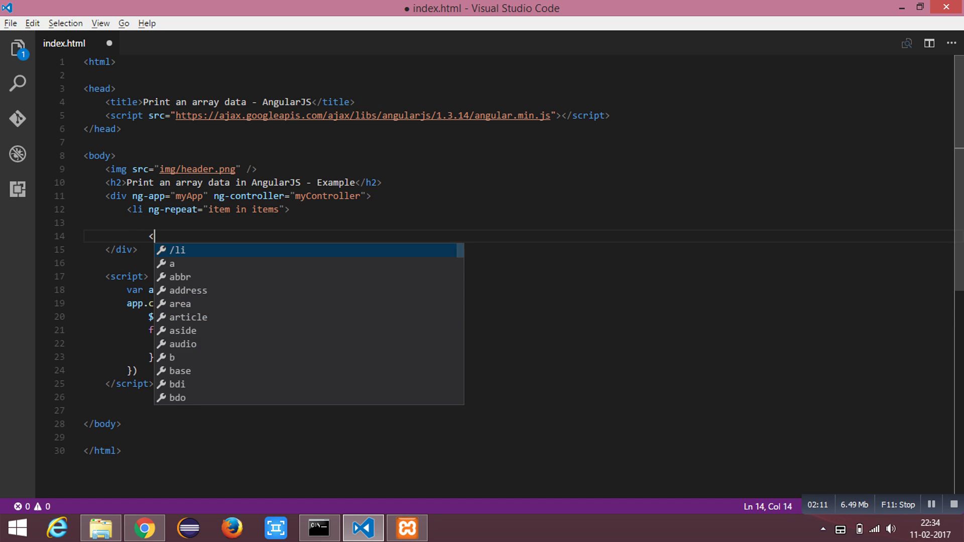
text(/li>)
key(Up)
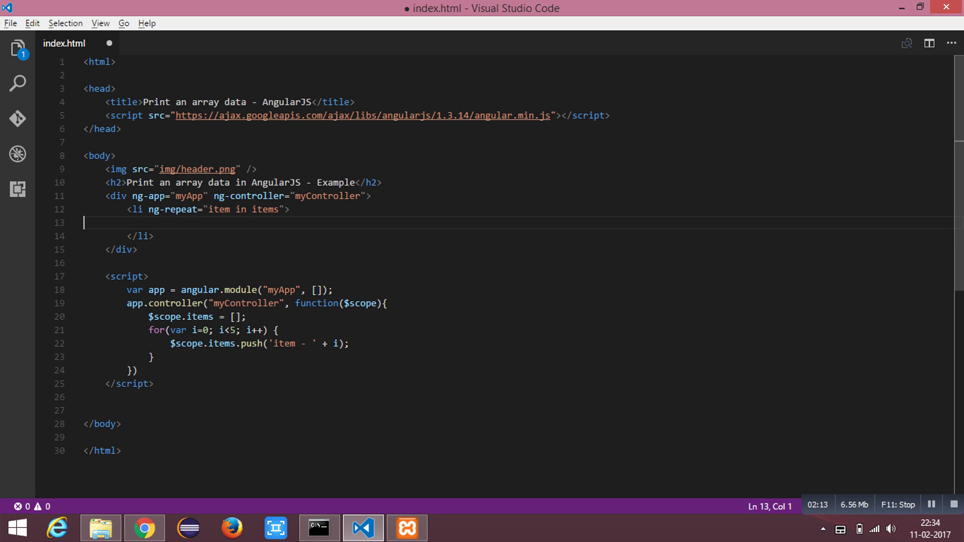
key(Home)
key(Tab)
key(Tab)
key(Tab)
text({{)
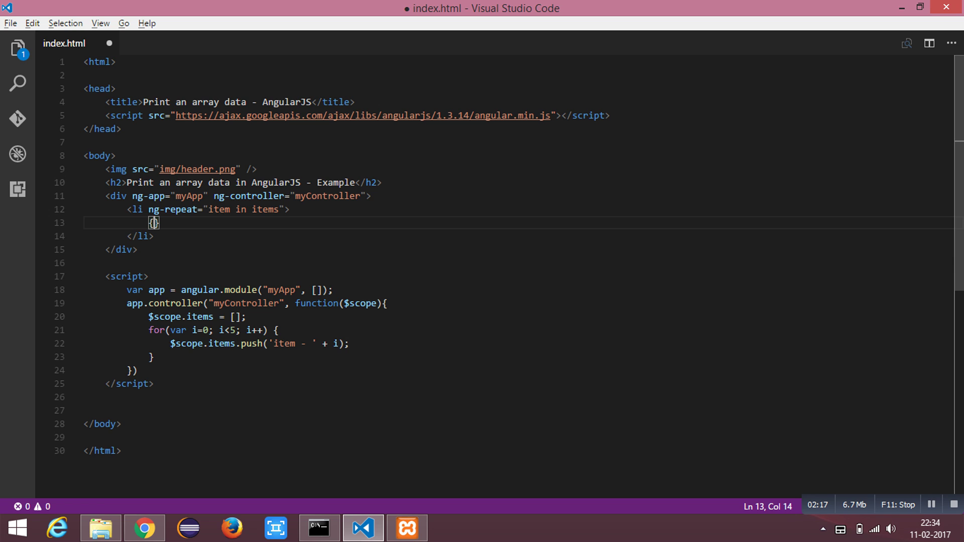
text(})
key(Left)
text(item)
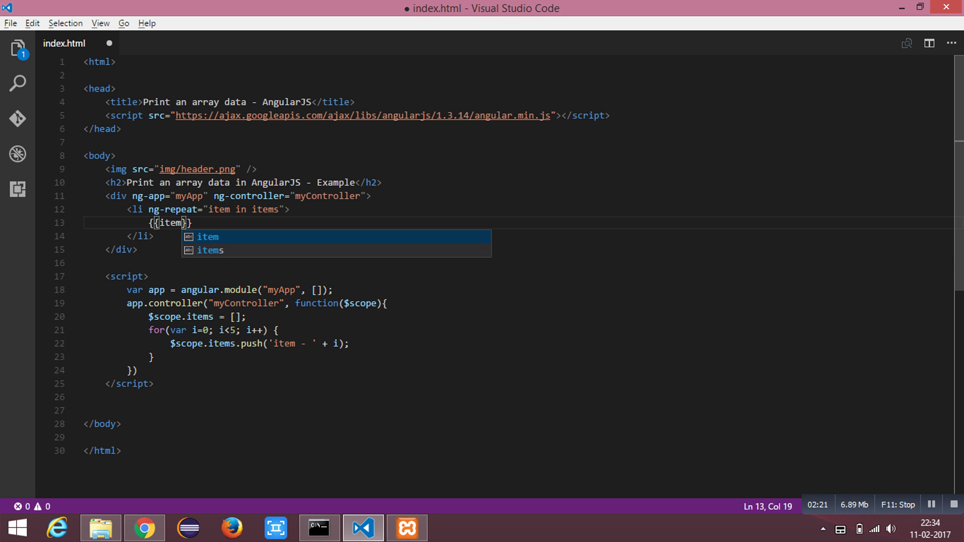
key(Escape)
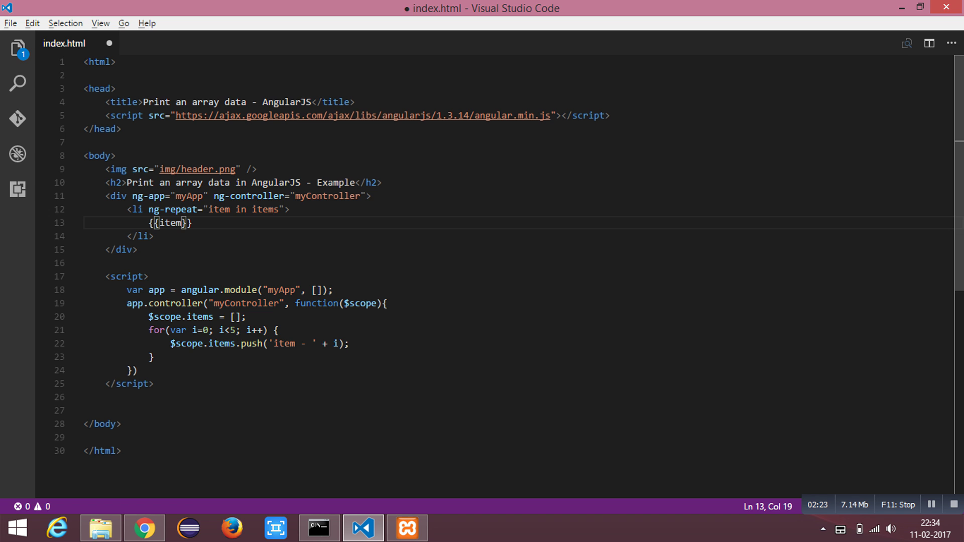
Save, then reload Chrome to show item - 0 through item - 4 and return to VS Code.
key(ctrl+s)
key(alt+Tab)
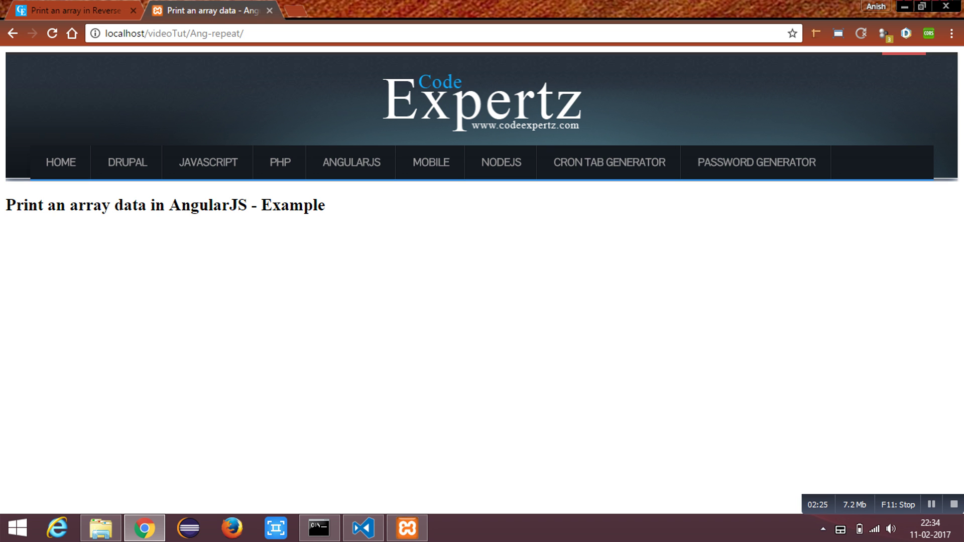
key(F5)
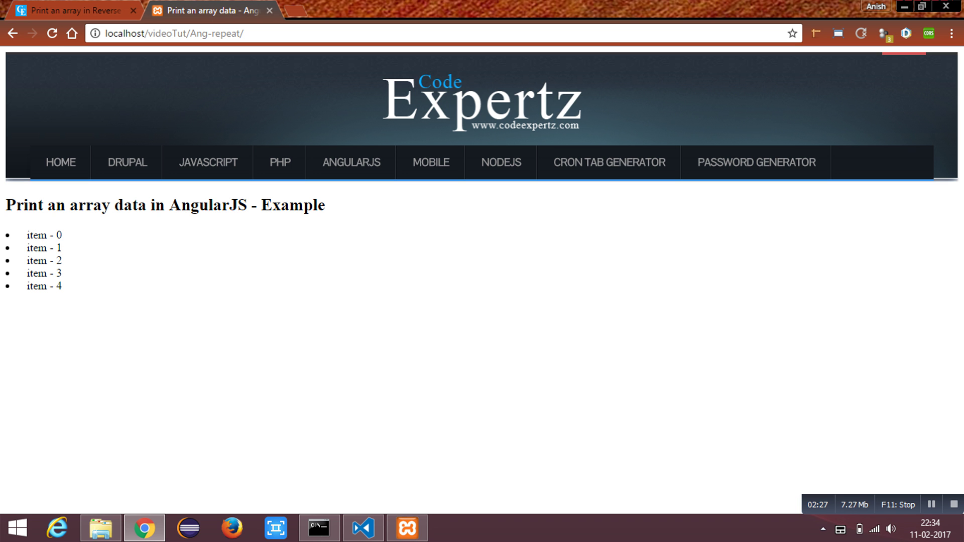
mouse_move(26, 234)
mouse_down()
mouse_move(61, 249)
mouse_move(62, 286)
mouse_up()
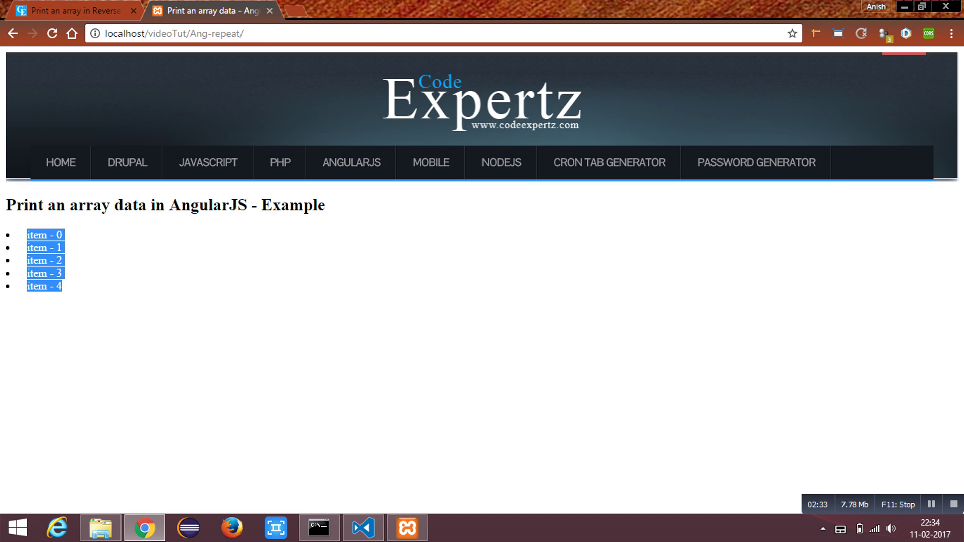
key(alt+Tab)
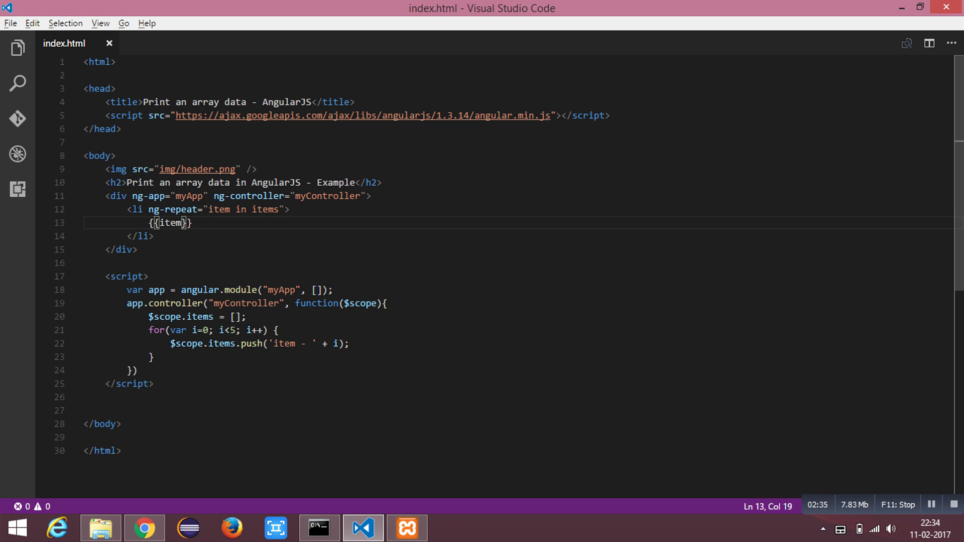
Append " | orderBy:'-'" after items in the line 12 repeat expression.
click(279, 209)
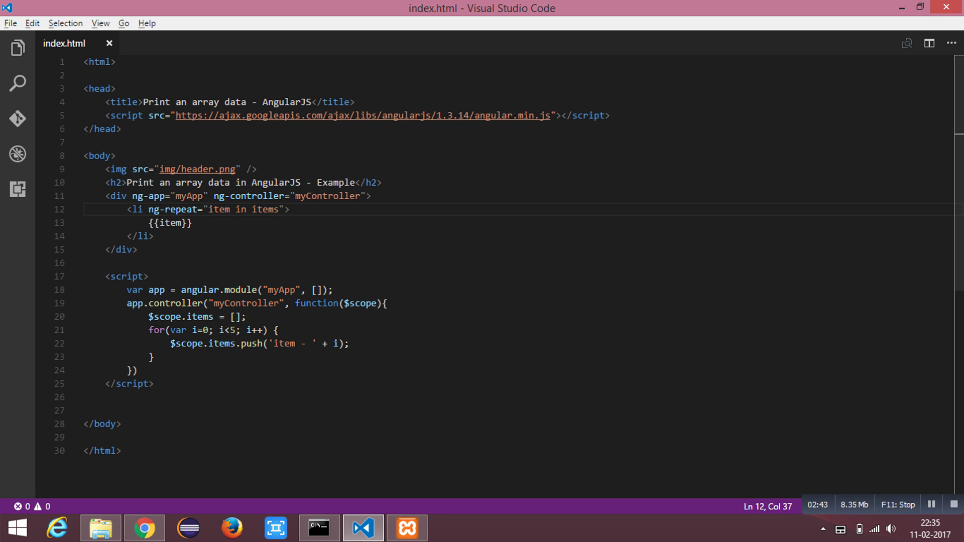
text(| )
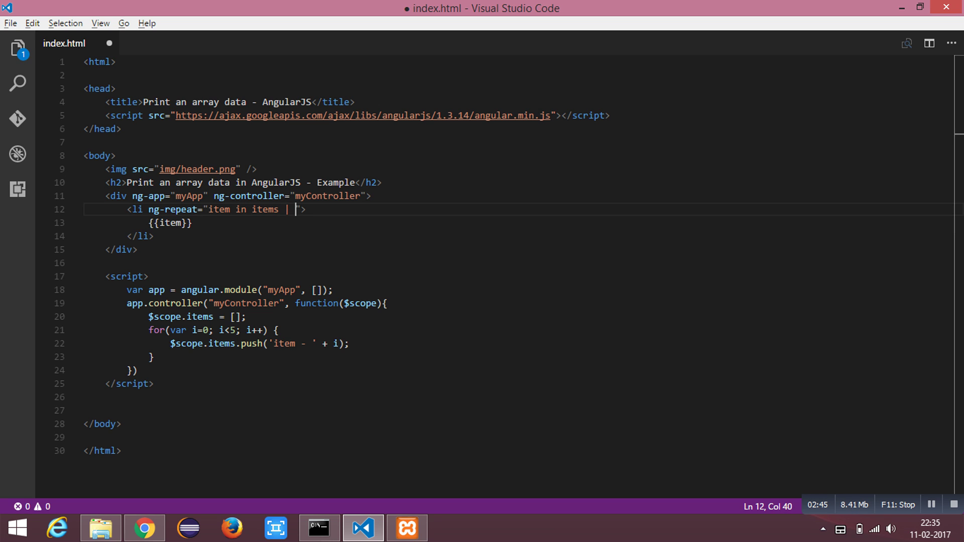
text(or)
text(der)
text(By)
text(:)
text('-)
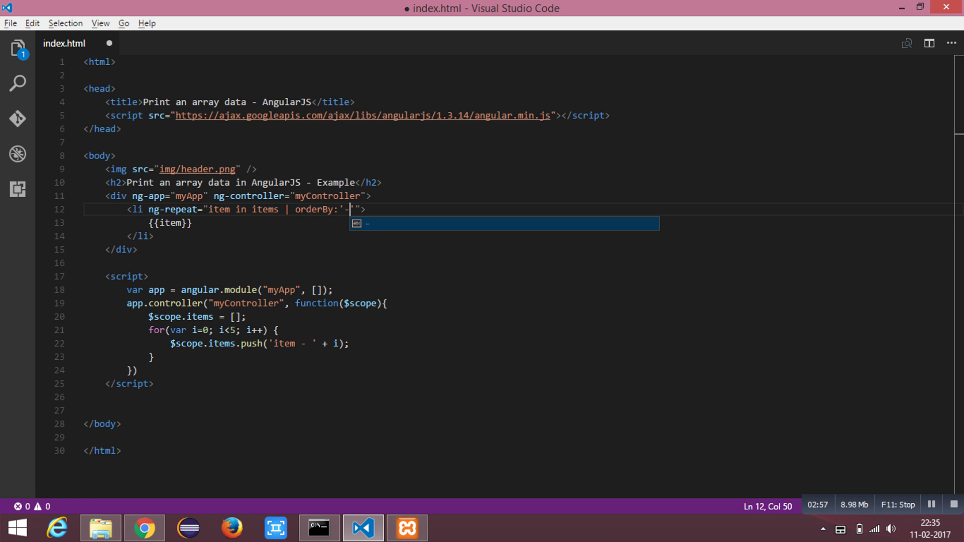
key(Escape)
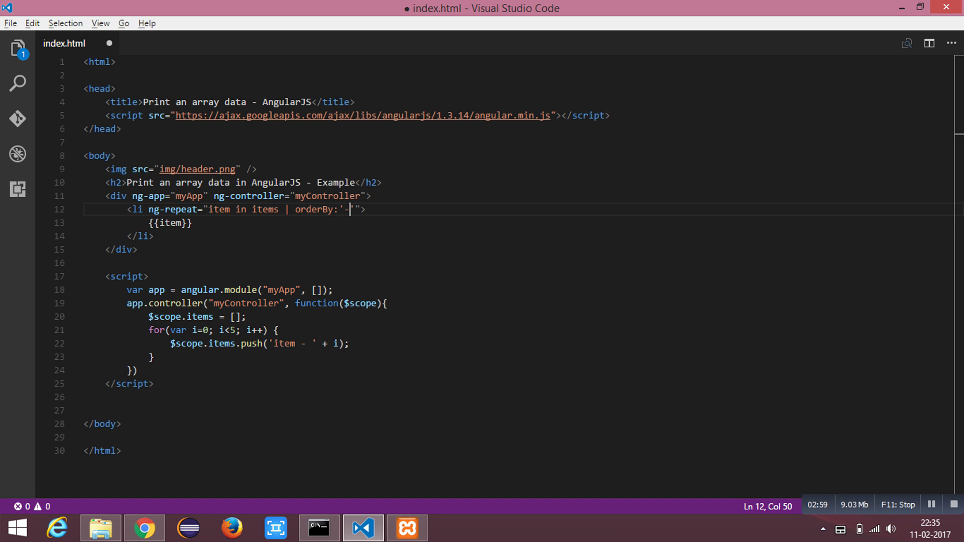